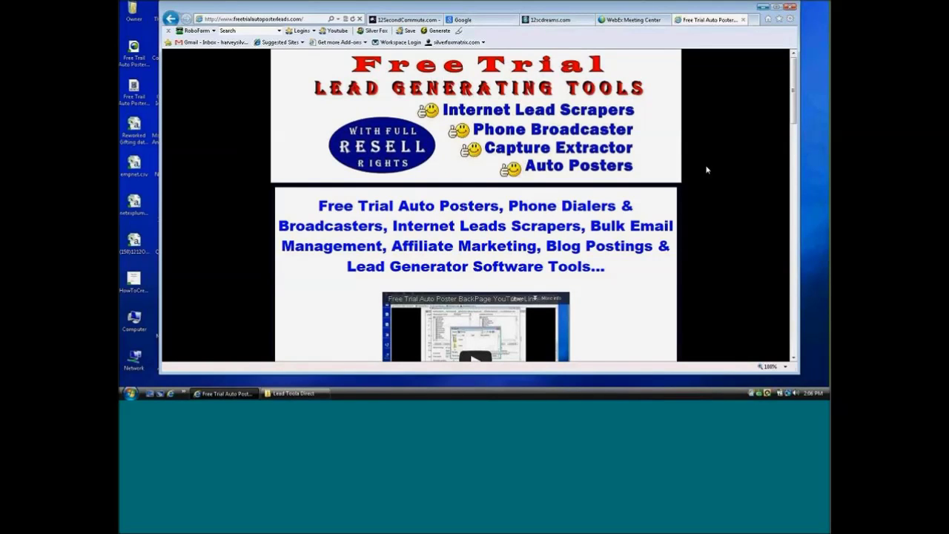
- Scroll through the free-trial promo page and focus the signup form's Email field
scroll(706, 170, "down", 1)
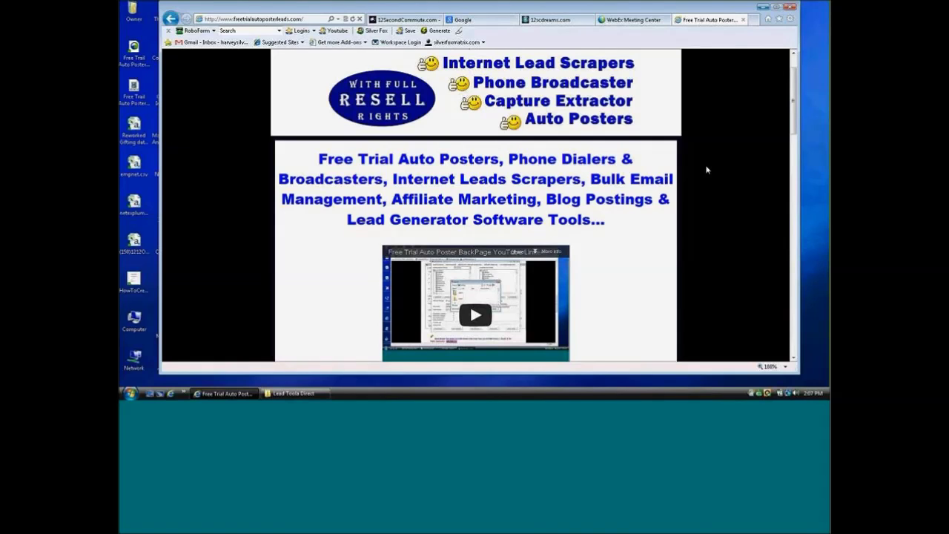
scroll(711, 171, "down", 4)
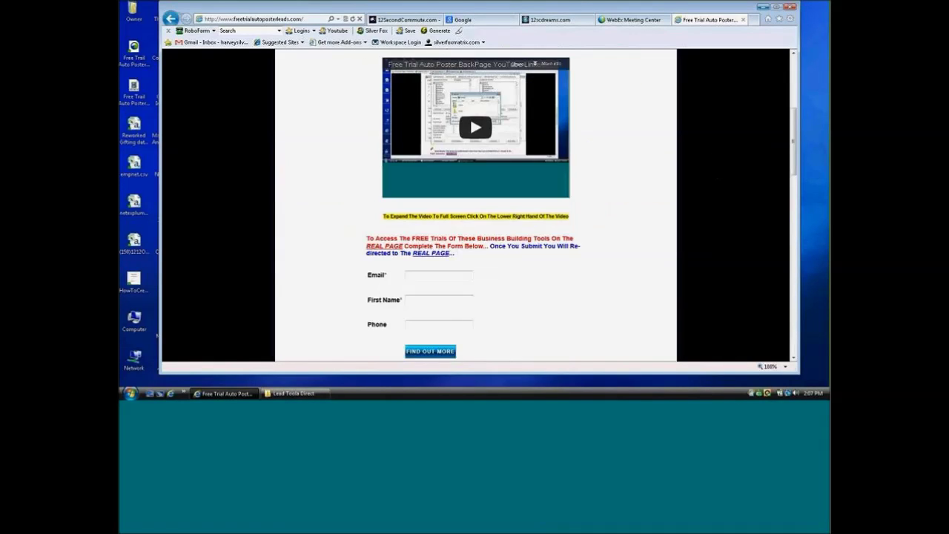
scroll(716, 176, "down", 1)
scroll(716, 176, "down", 2)
scroll(595, 158, "down", 1)
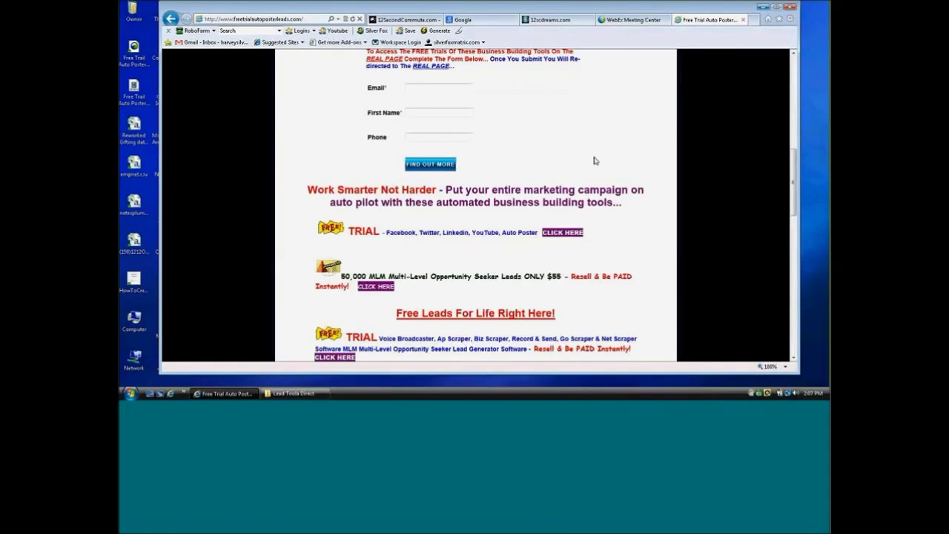
scroll(594, 160, "up", 1)
scroll(588, 162, "up", 2)
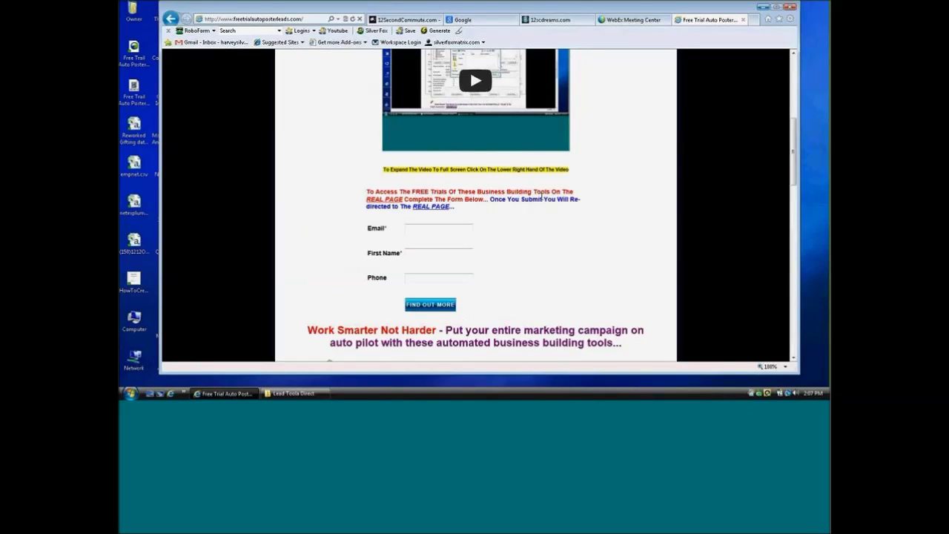
left_click(430, 227)
scroll(631, 161, "up", 2)
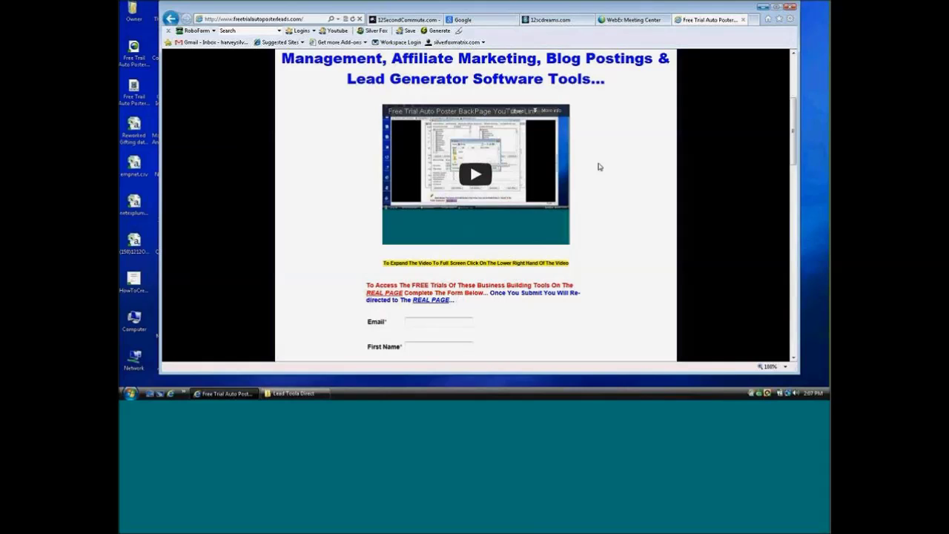
- Scroll to the red 'Free Leads For Life Right Here!' heading and highlight it
scroll(598, 166, "down", 1)
scroll(599, 166, "down", 2)
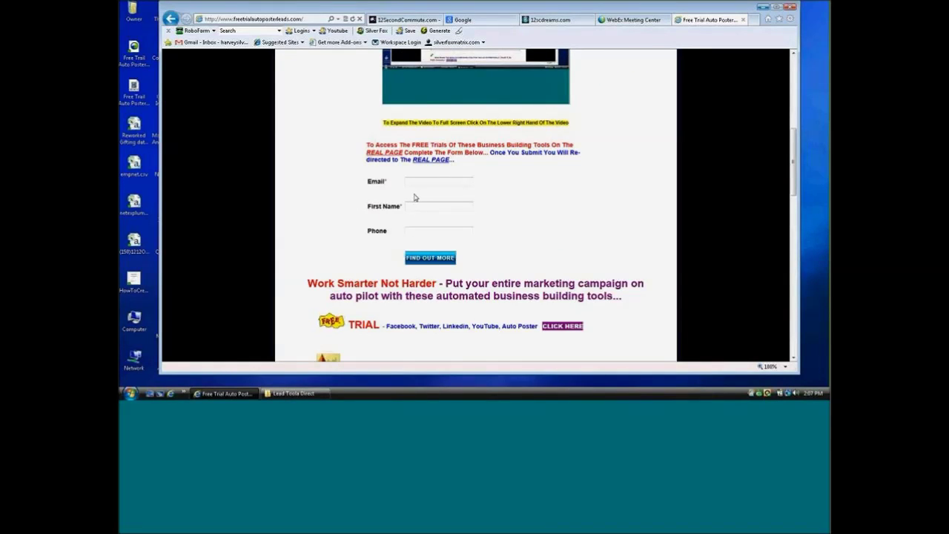
scroll(498, 210, "down", 2)
scroll(489, 237, "down", 1)
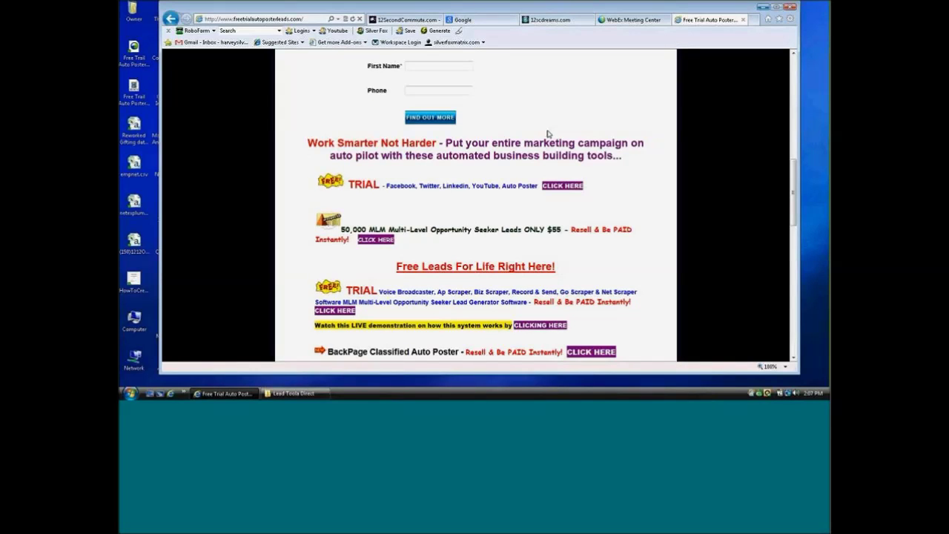
scroll(627, 133, "up", 2)
scroll(626, 133, "up", 2)
scroll(626, 133, "up", 1)
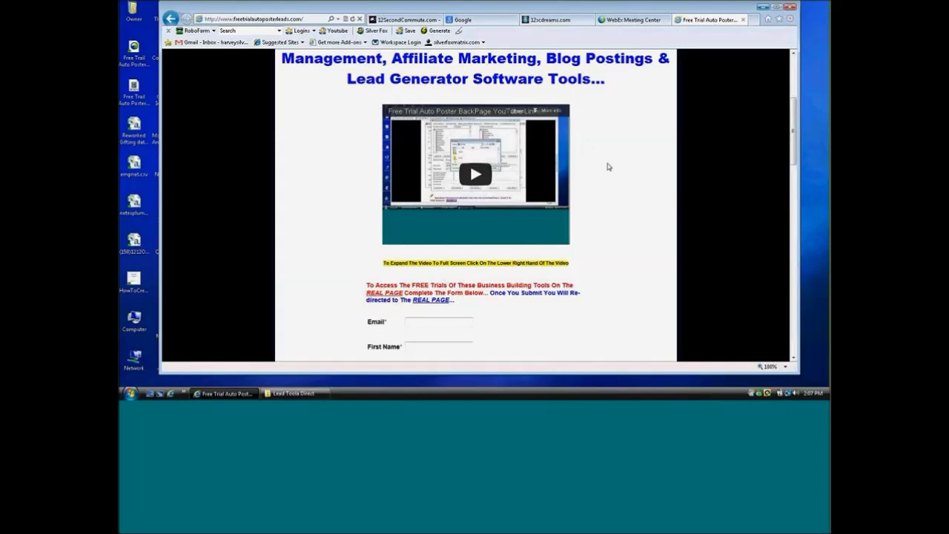
scroll(606, 166, "down", 1)
scroll(608, 163, "down", 3)
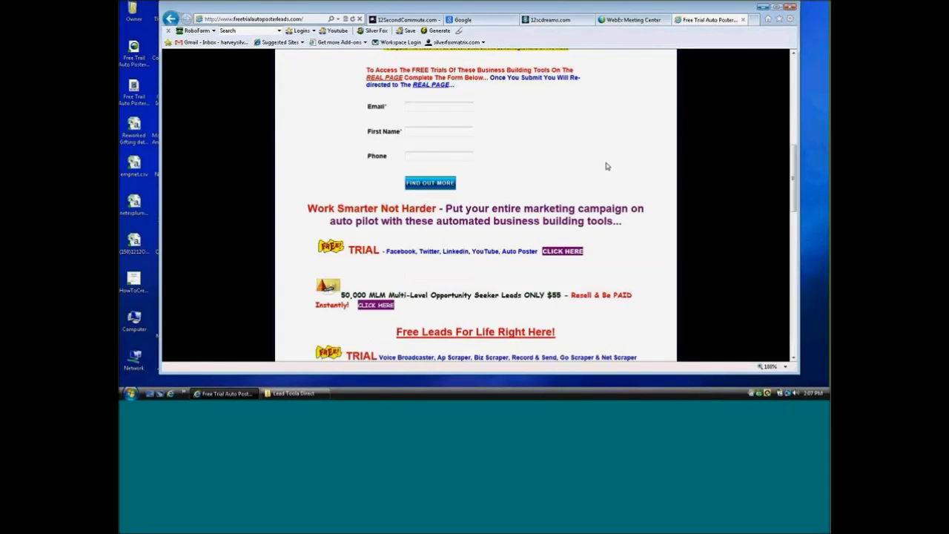
scroll(607, 166, "down", 2)
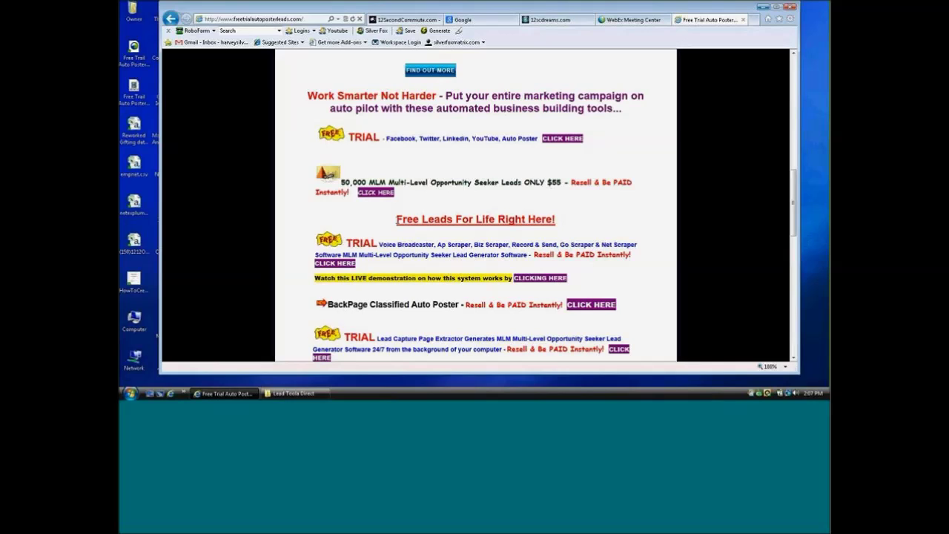
left_click_drag(397, 218, 555, 220)
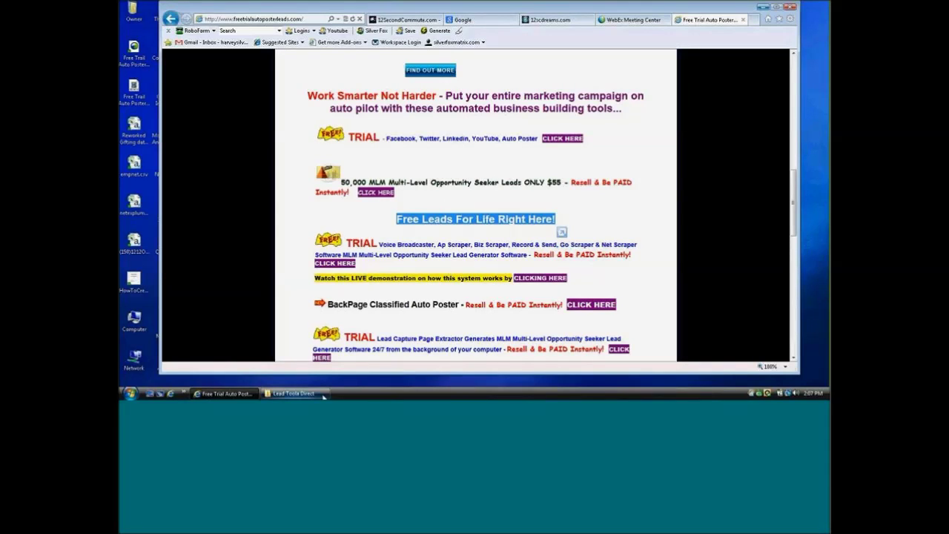
- Bring up the Lead Tools Direct folder window and launch the GoScraper program
left_click(293, 393)
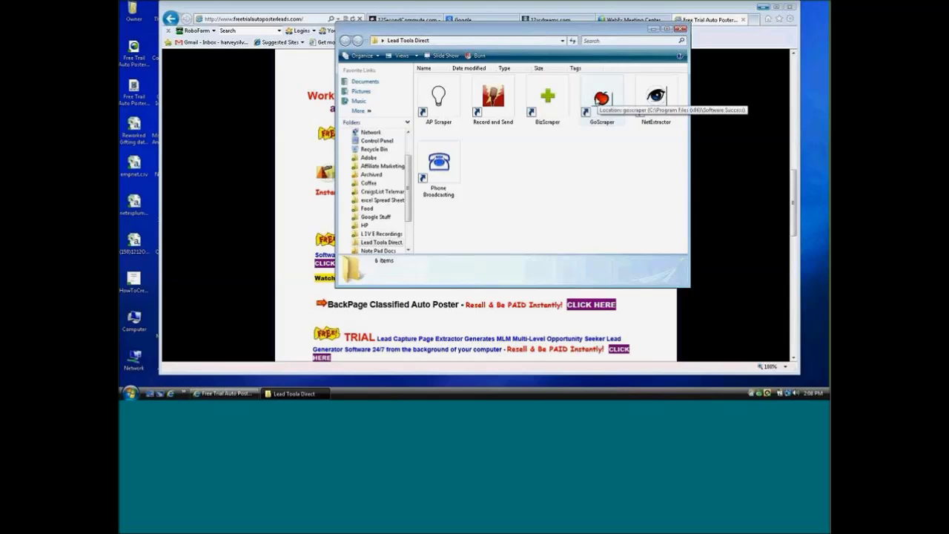
left_click(653, 29)
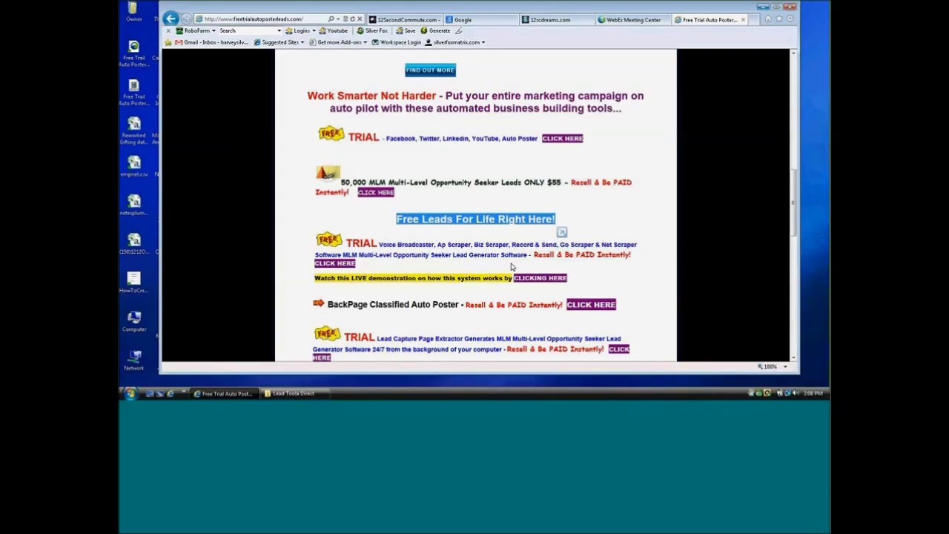
left_click(312, 396)
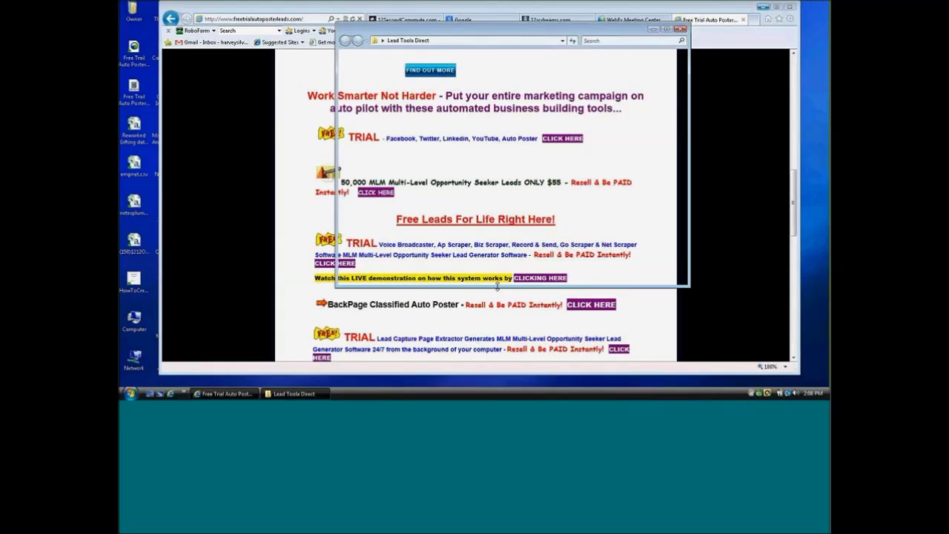
double_click(605, 104)
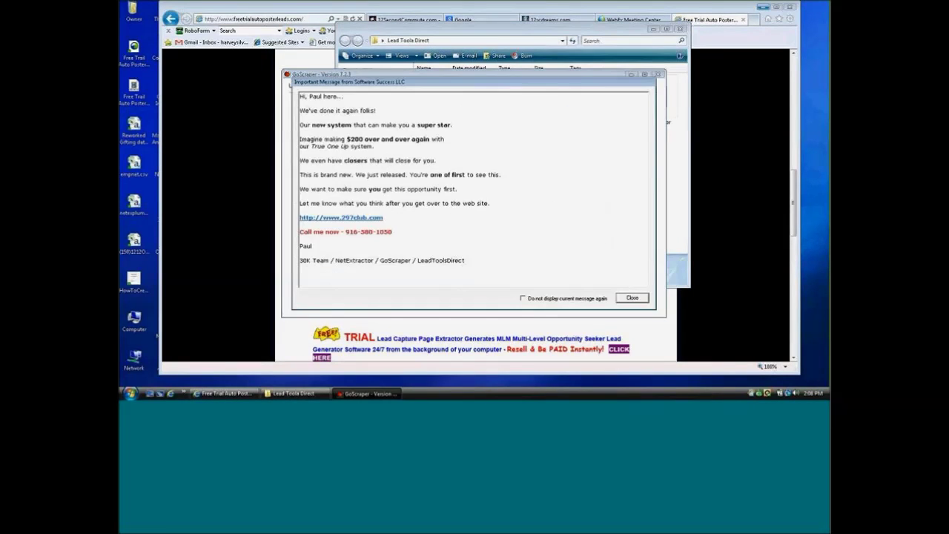
- Close the startup message, turn off Custom, and tick MLM, Direct Sales, Work from Home
left_click(632, 298)
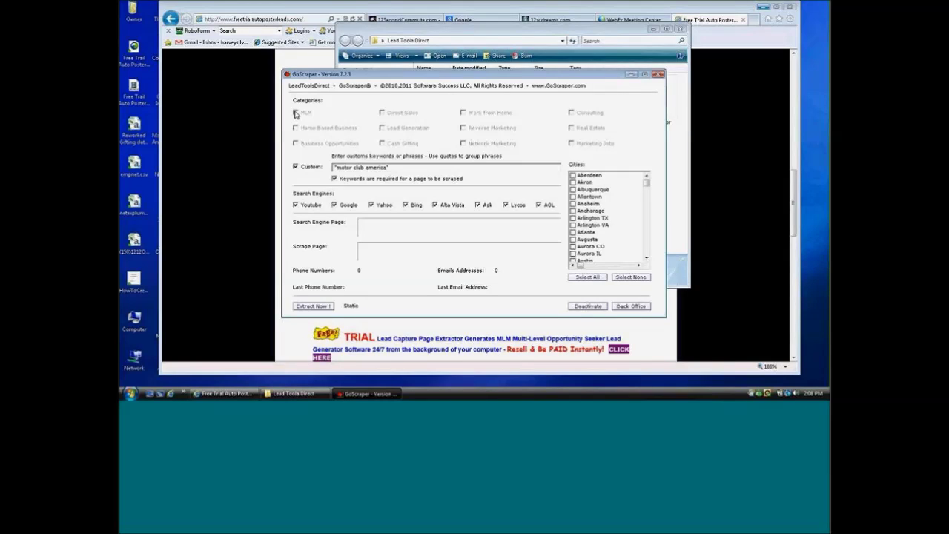
left_click(296, 166)
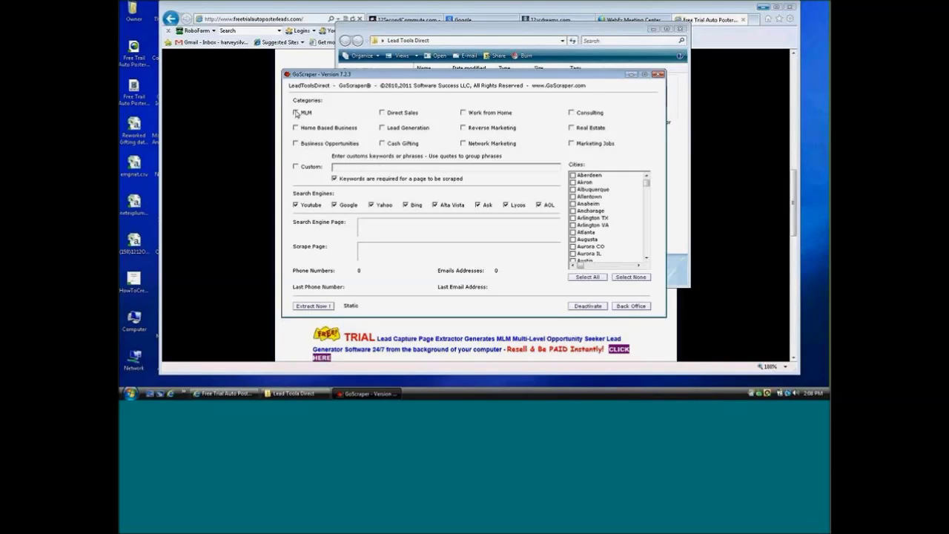
left_click(296, 112)
left_click(382, 114)
left_click(463, 112)
- Tick Home Based Business, Lead Generation, Reverse Marketing, Business Opportunities, Cash Gifting, Network Marketing, then re-enable Custom
left_click(295, 128)
left_click(382, 128)
left_click(463, 128)
left_click(295, 143)
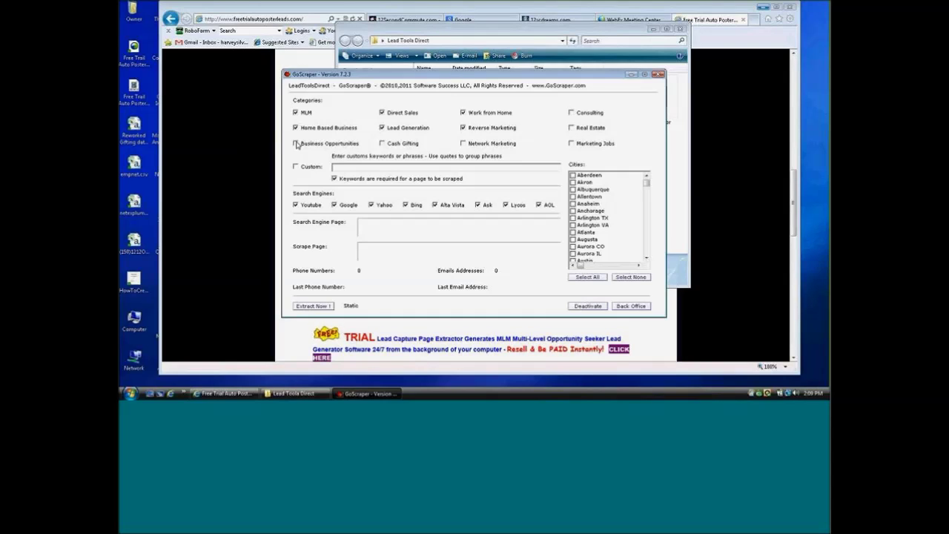
left_click(382, 143)
left_click(464, 143)
left_click(296, 167)
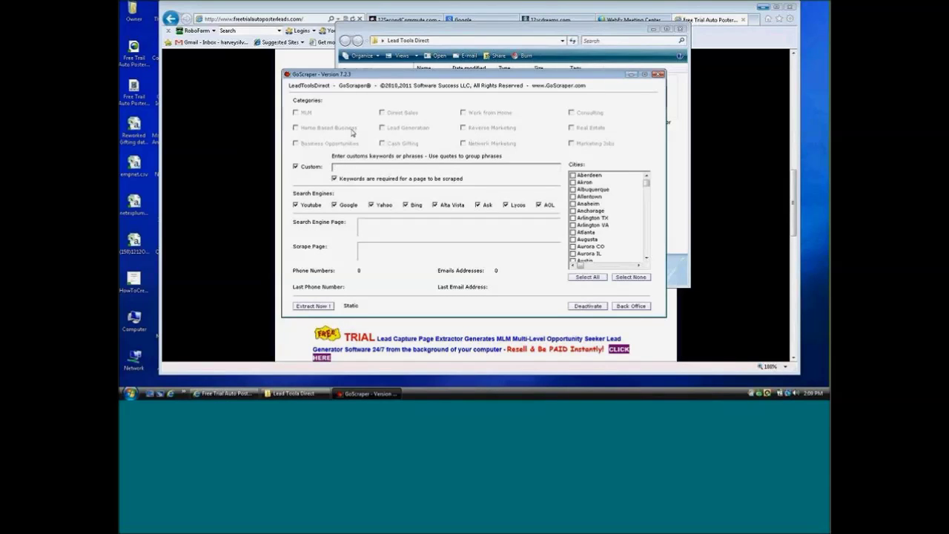
- Enter the quoted custom keyword "herblife", select all cities, and start the extraction
type("N")
type("erbli")
type("fe")
double_click(335, 168)
type("\"")
left_click(588, 278)
left_click(311, 306)
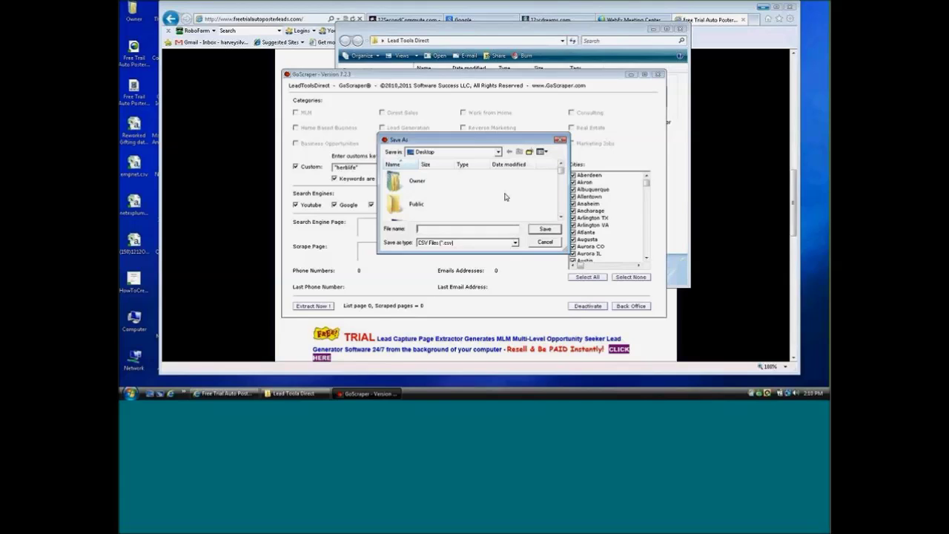
- Save the results CSV on the Desktop under a name beginning 'he' to begin scraping
type("herbalife")
left_click(551, 231)
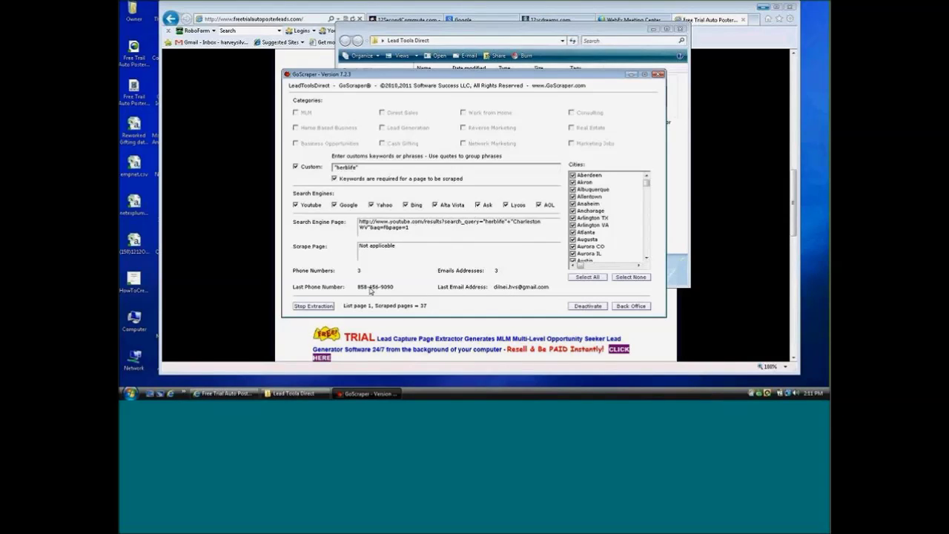
- Switch between the Lead Tools Direct folder and promo page, then return to GoScraper's running scrape
left_click(673, 177)
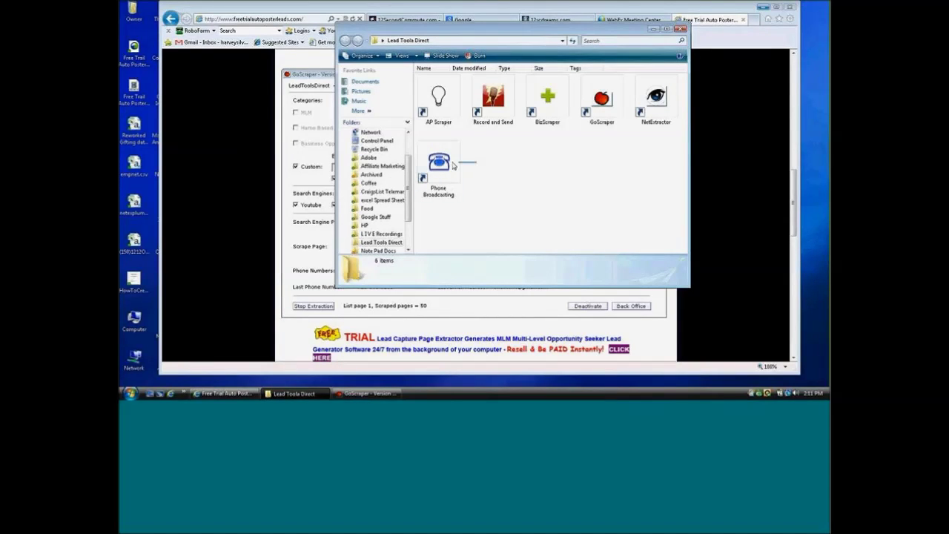
left_click(434, 164)
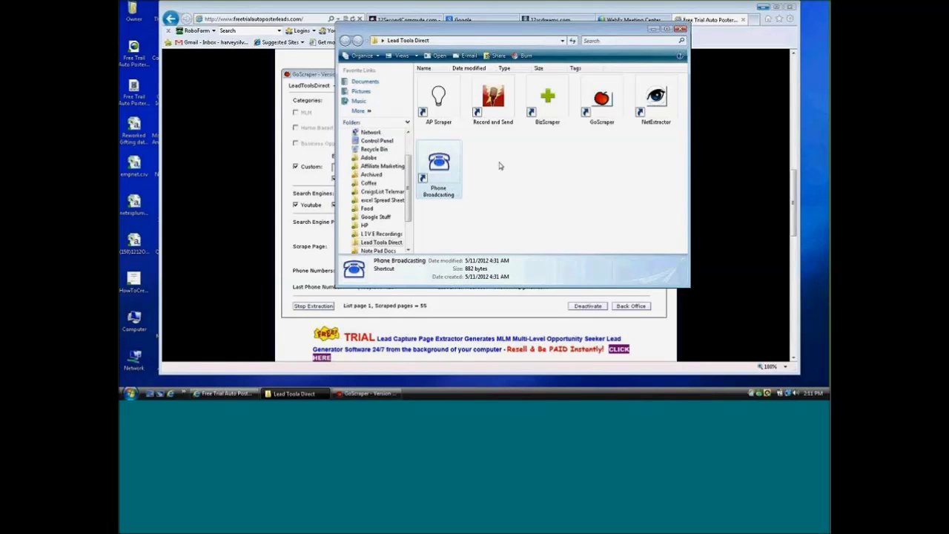
left_click(499, 166)
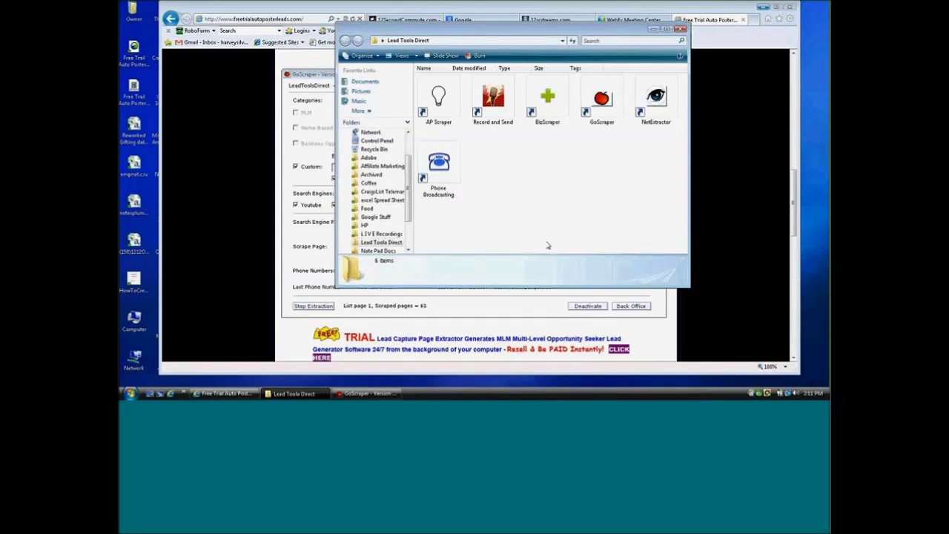
left_click(723, 104)
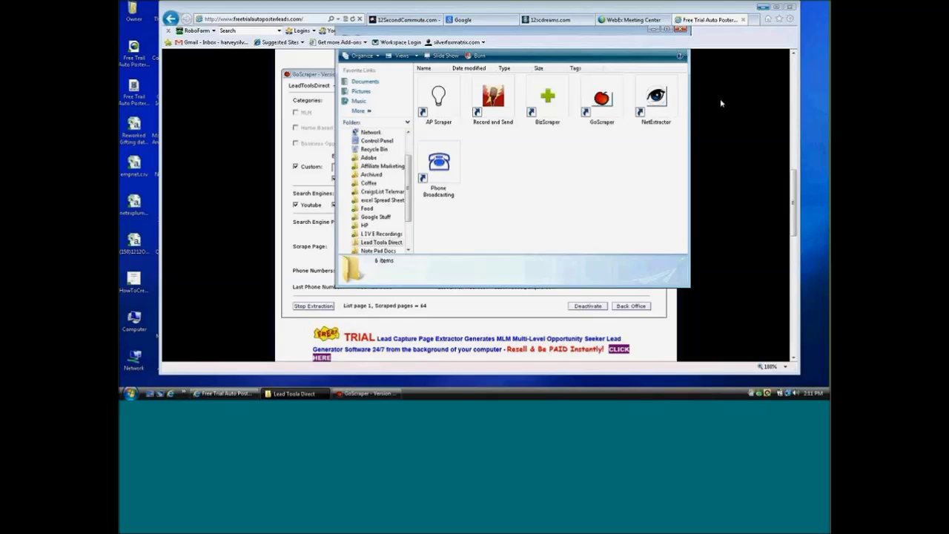
left_click(367, 393)
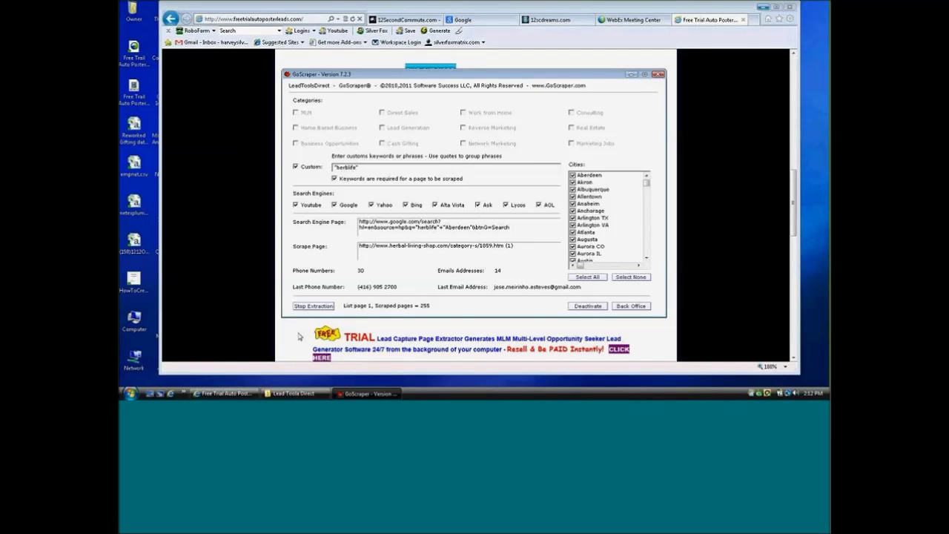
- After the scrape reaches 30 phones and 14 emails, Alt+Tab to the promo page
key("alt+Tab")
scroll(529, 243, "down", 2)
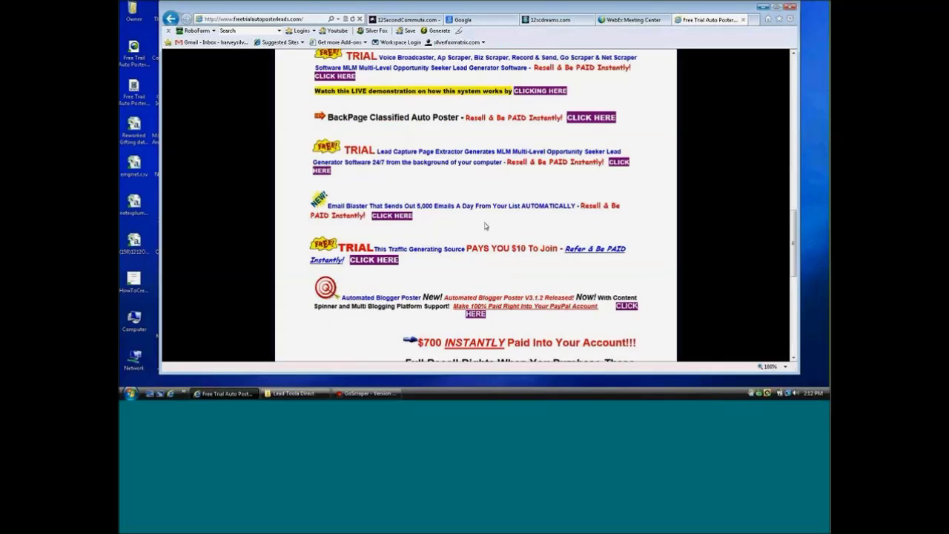
scroll(472, 199, "up", 1)
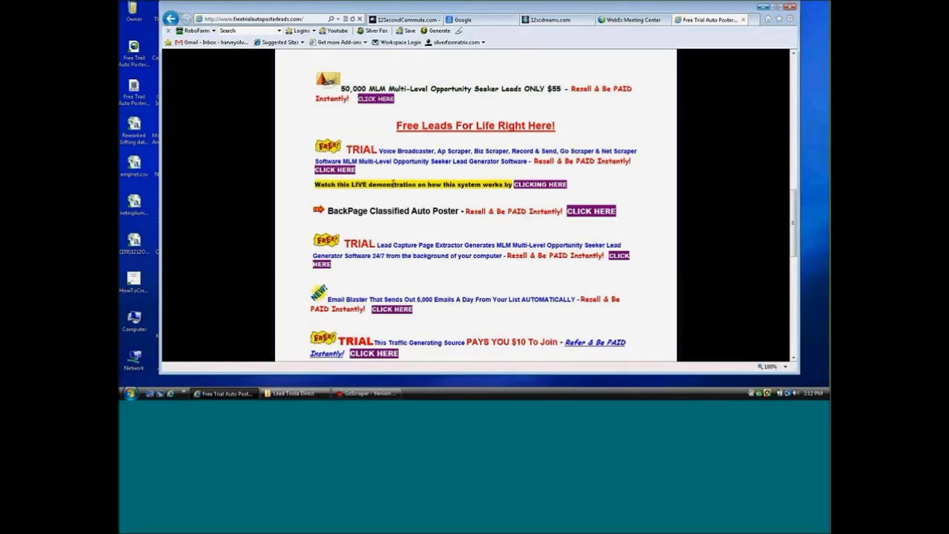
scroll(402, 172, "up", 1)
scroll(402, 172, "up", 1)
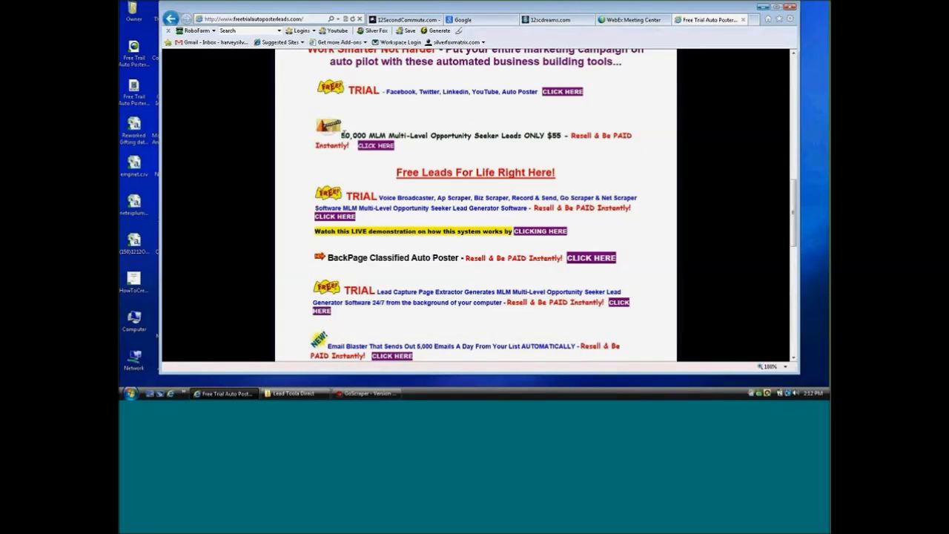
left_click_drag(341, 136, 546, 135)
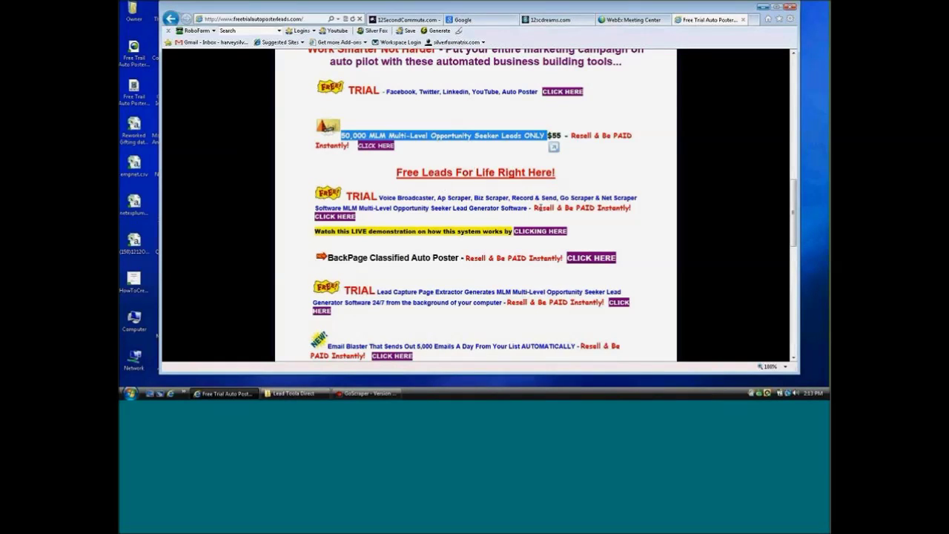
double_click(543, 208)
left_click_drag(544, 207, 629, 208)
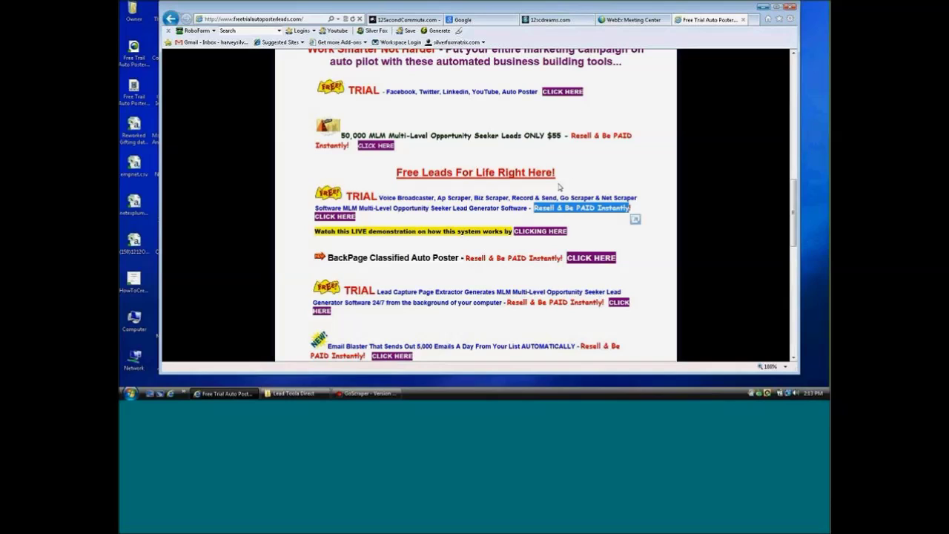
key("alt+Tab")
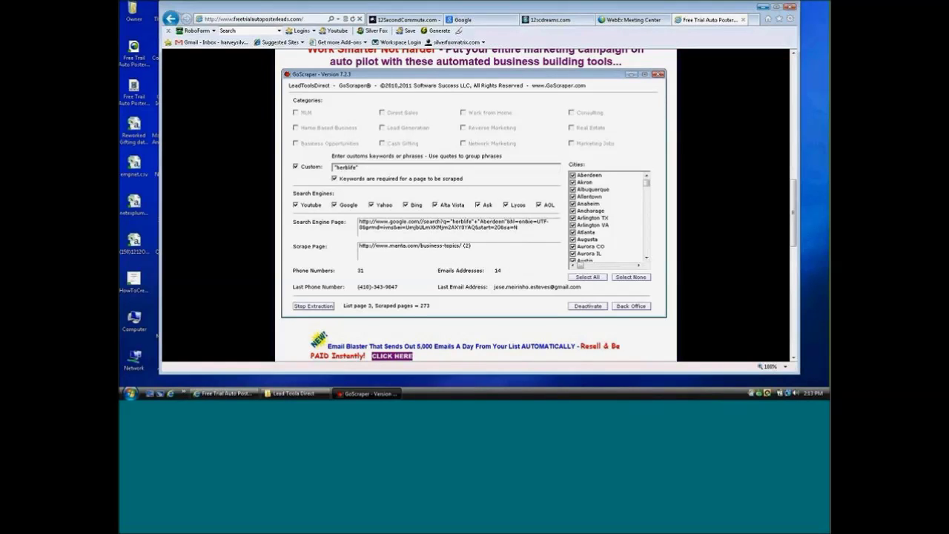
- Bring the Internet Explorer free-trial promo page in front of the running GoScraper window
left_click(435, 342)
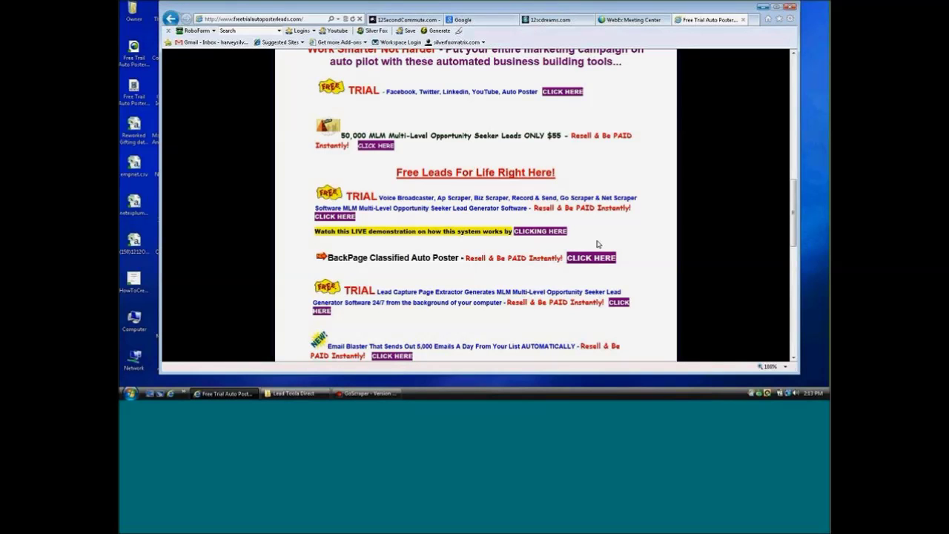
scroll(597, 244, "up", 3)
scroll(598, 243, "up", 3)
scroll(597, 243, "up", 2)
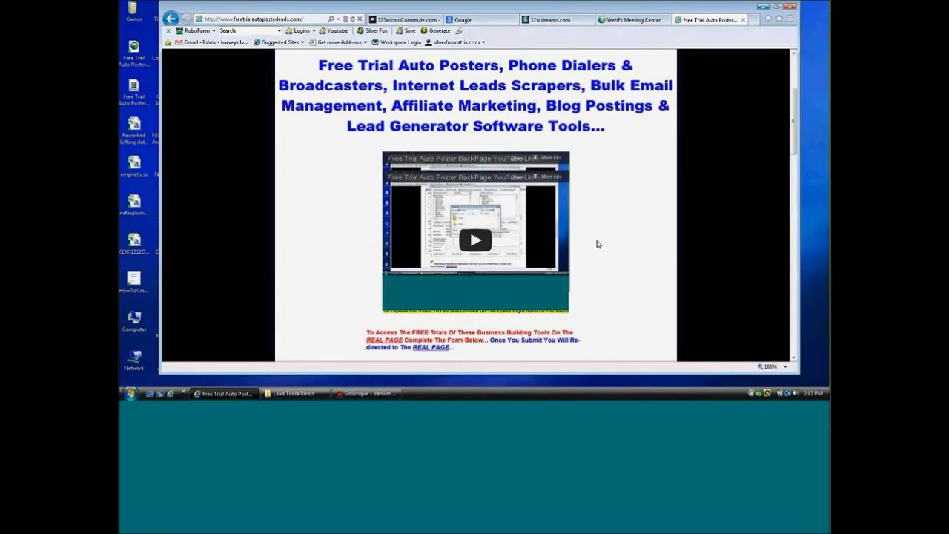
scroll(597, 243, "up", 1)
scroll(597, 243, "down", 2)
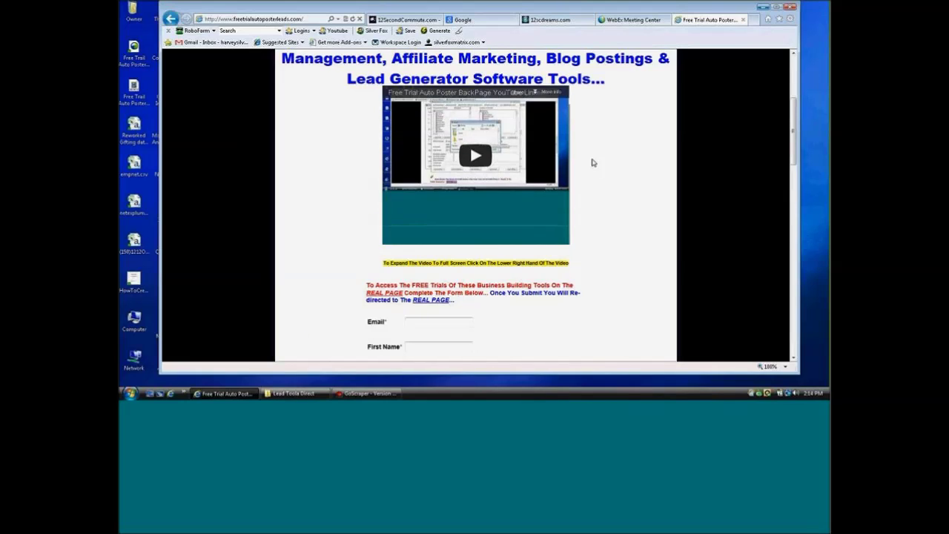
scroll(593, 162, "down", 3)
scroll(511, 238, "down", 2)
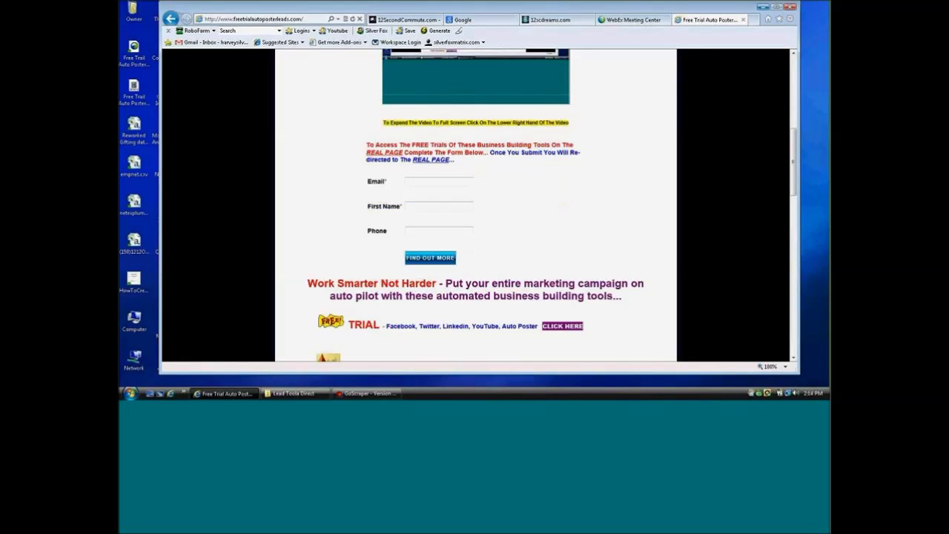
scroll(511, 238, "down", 3)
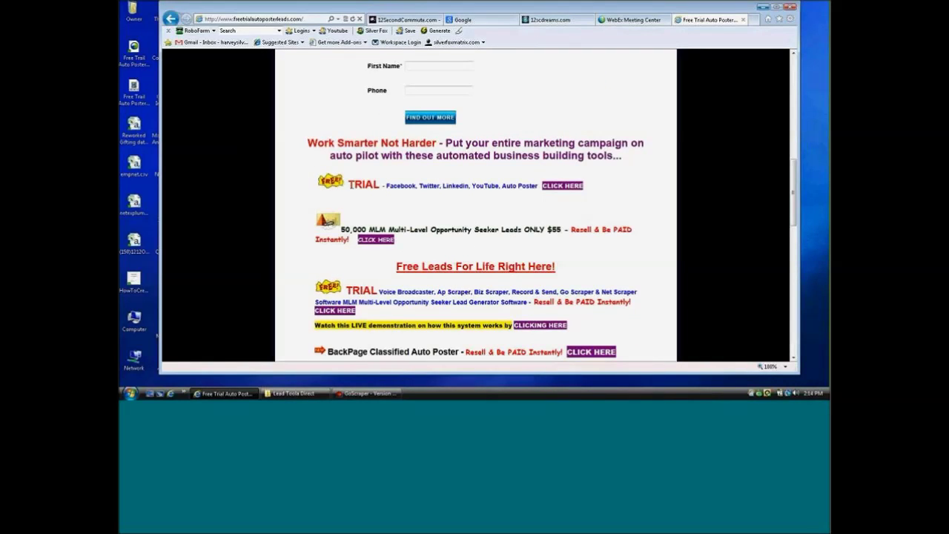
left_click_drag(347, 183, 417, 186)
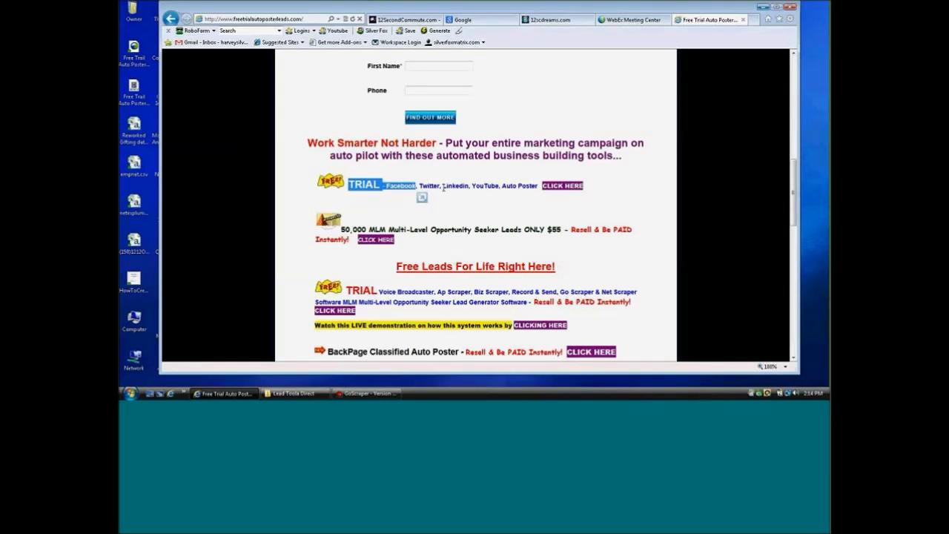
scroll(438, 186, "down", 3)
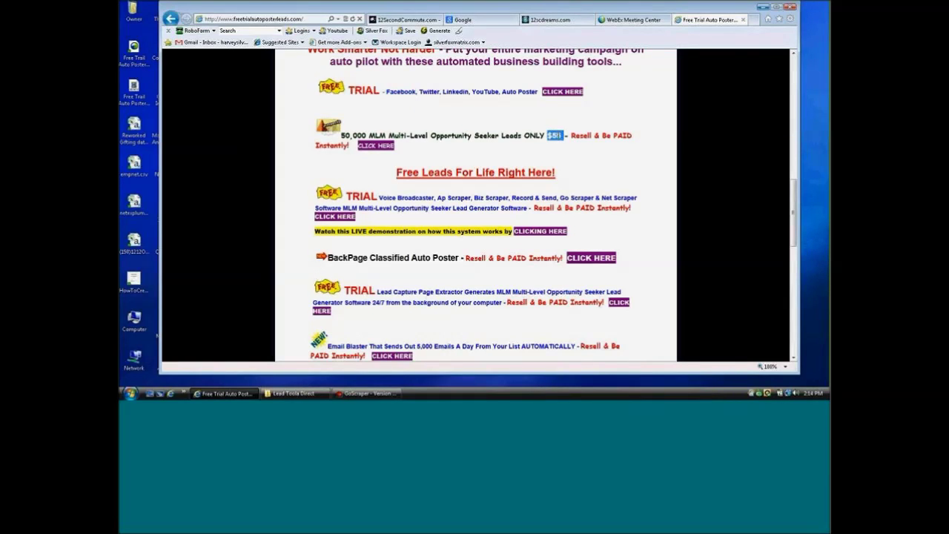
double_click(554, 135)
- Scroll the promo page down to the $700 Instantly Paid and Full Resell Rights sections
scroll(400, 182, "down", 2)
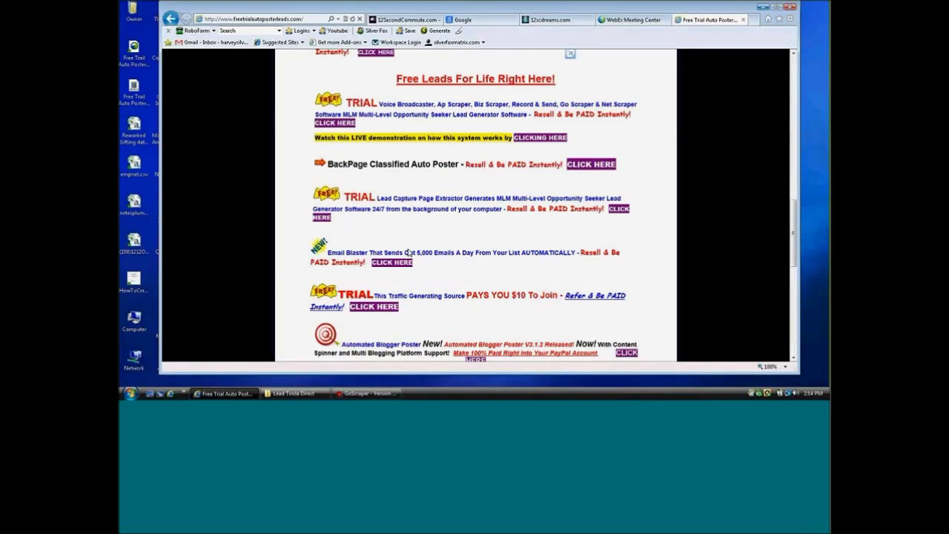
scroll(470, 237, "down", 1)
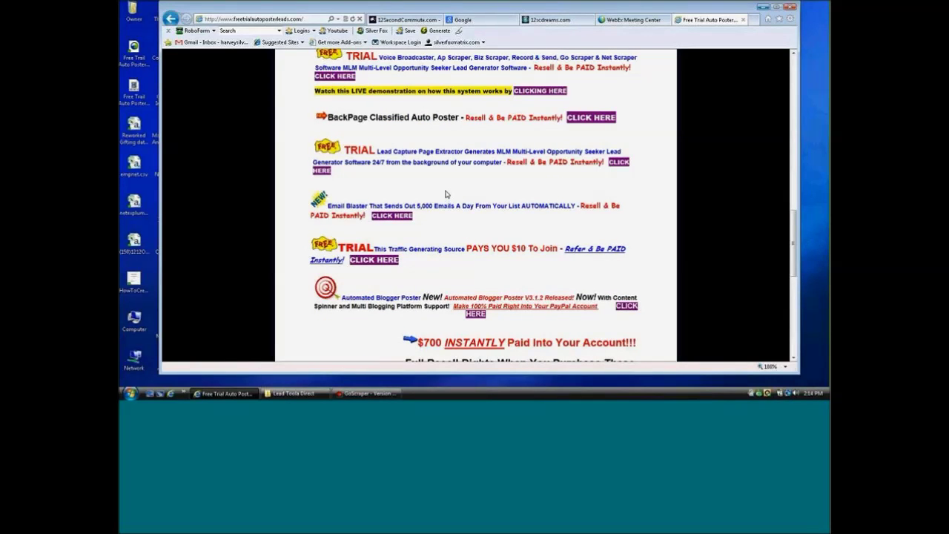
scroll(447, 193, "down", 2)
scroll(472, 220, "down", 3)
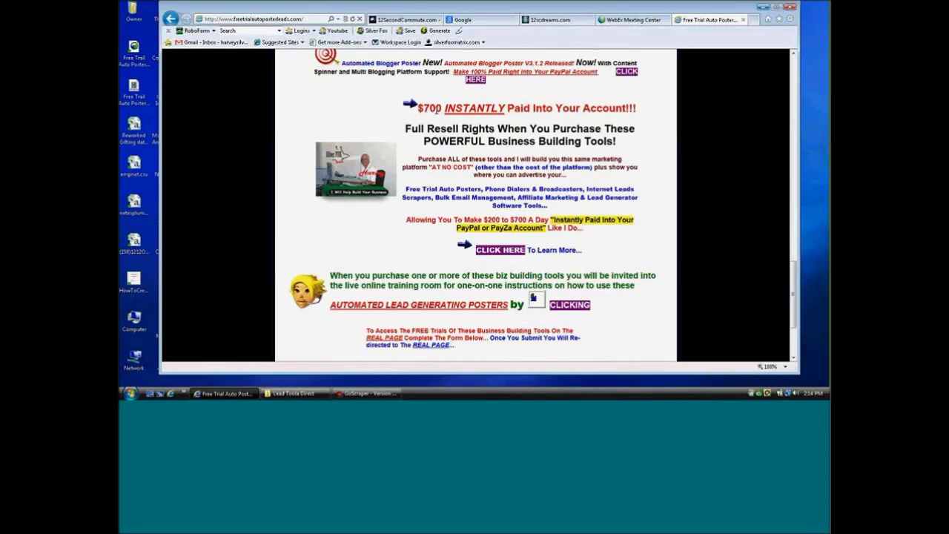